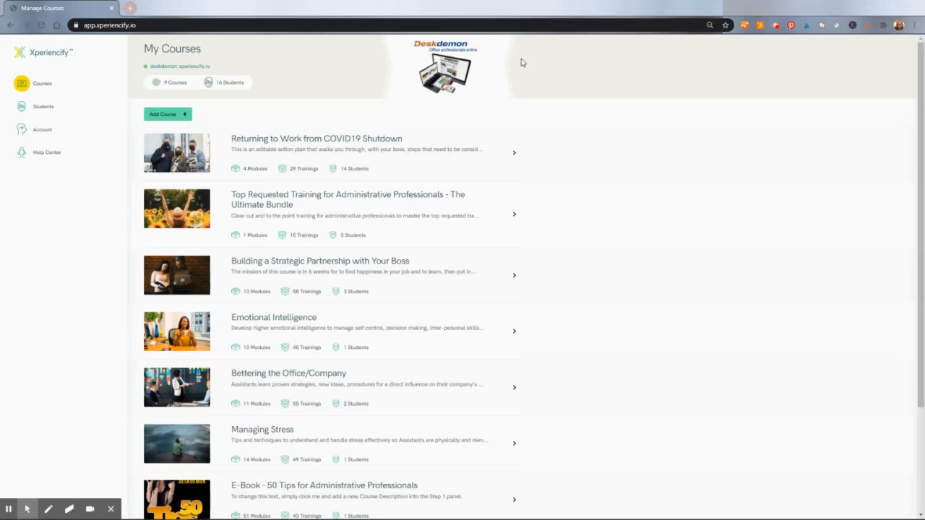
Scroll to the end of My Courses and open 'Partnering With Your Boss'
drag(917, 81, 923, 205)
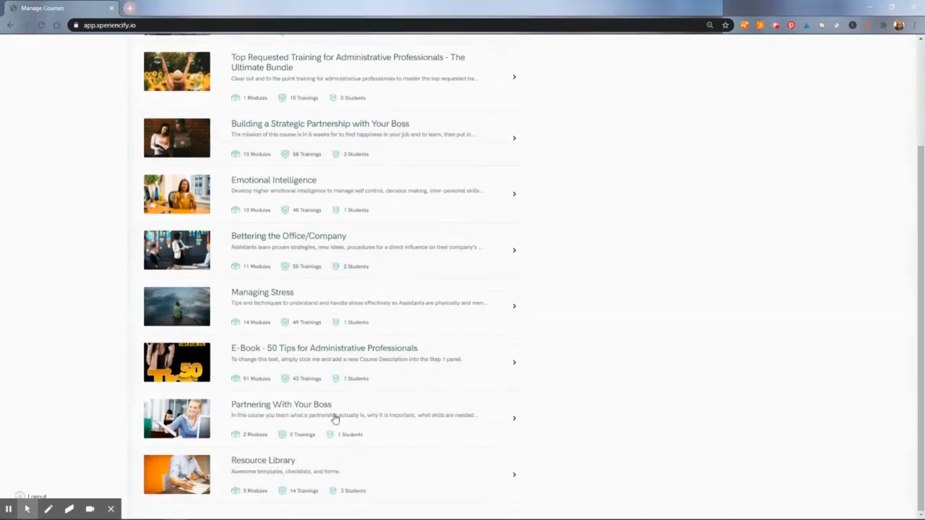
click(274, 406)
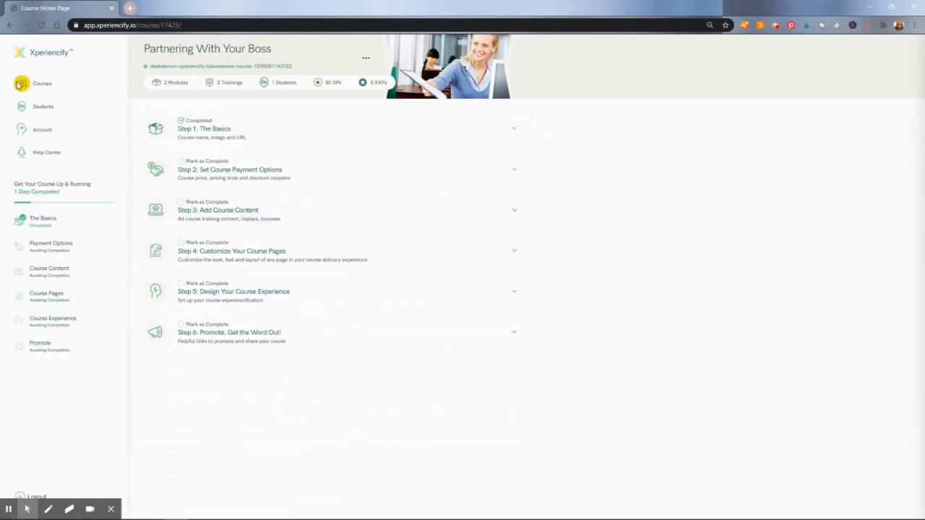
Under Add Course Content > Modules & Trainings, expand Module 1 and start its first training
click(210, 213)
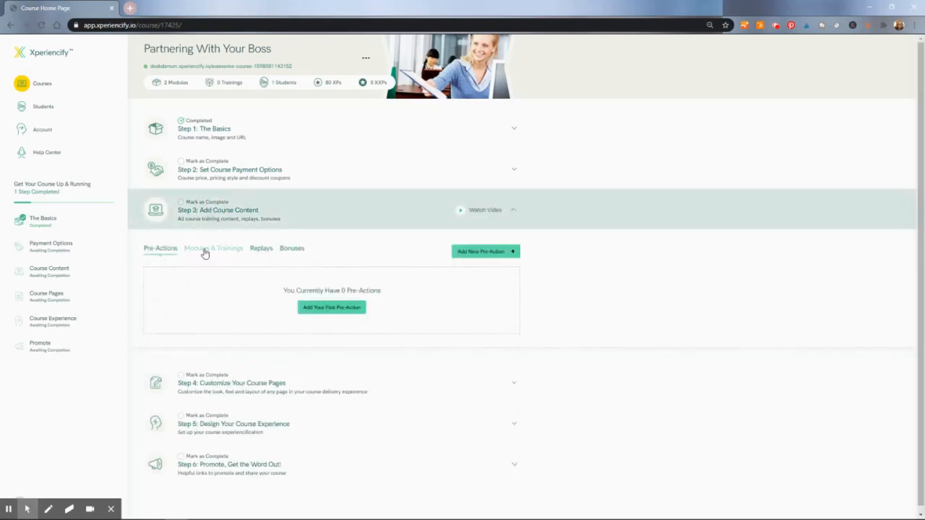
click(204, 251)
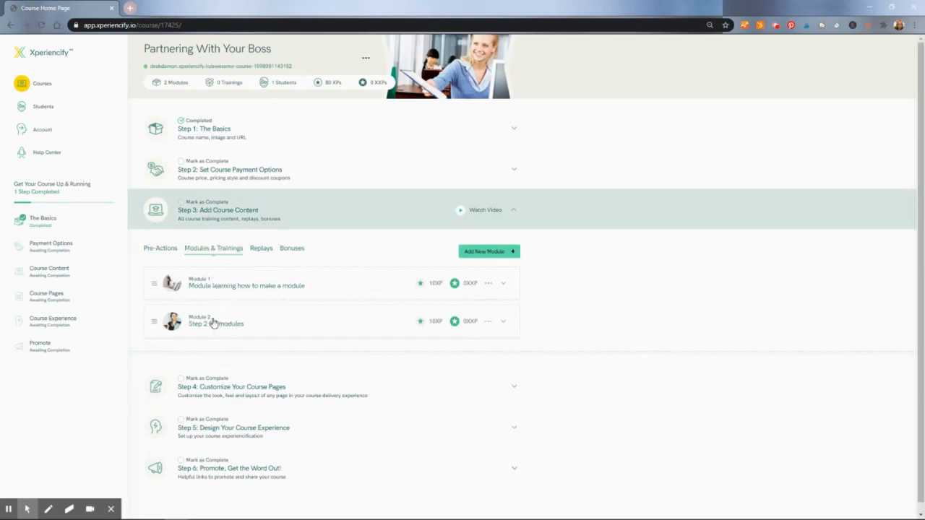
click(201, 285)
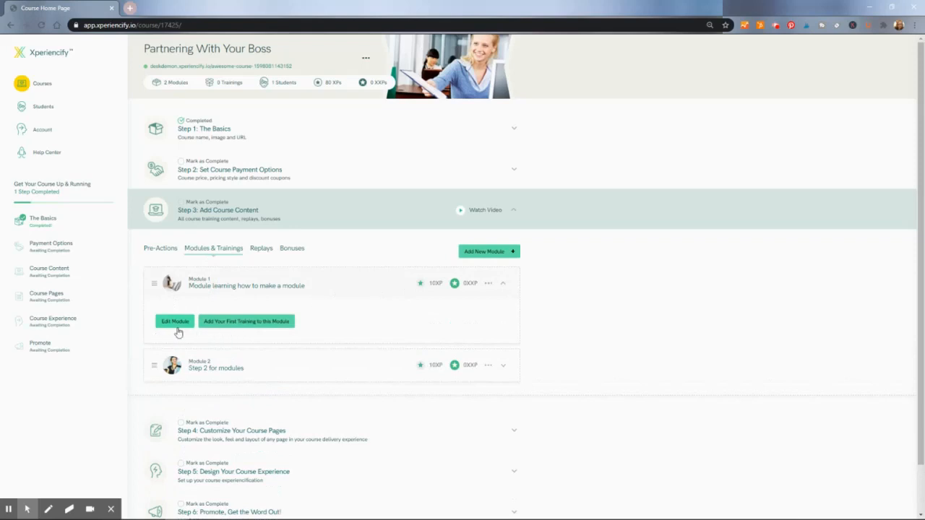
click(265, 326)
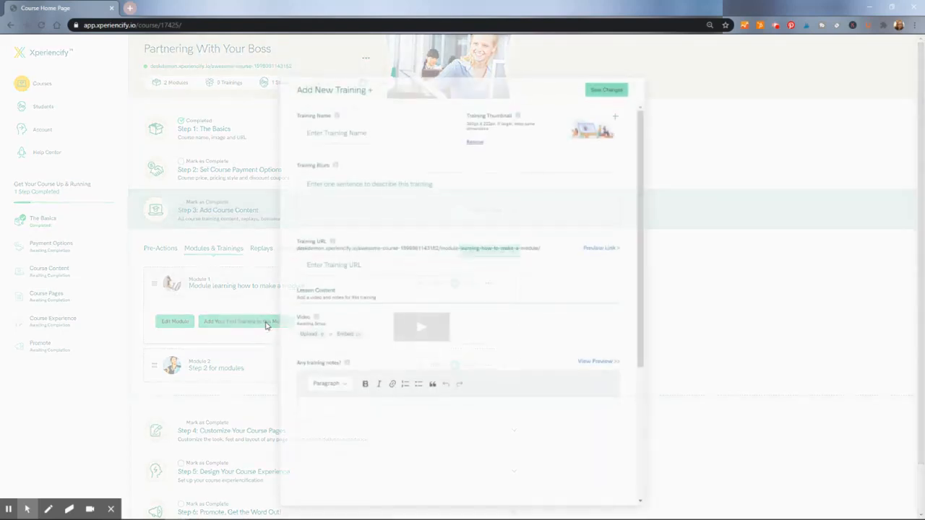
Enter 'Training Step 1' as the training name and 'This is step 1!' as its blurb
click(366, 119)
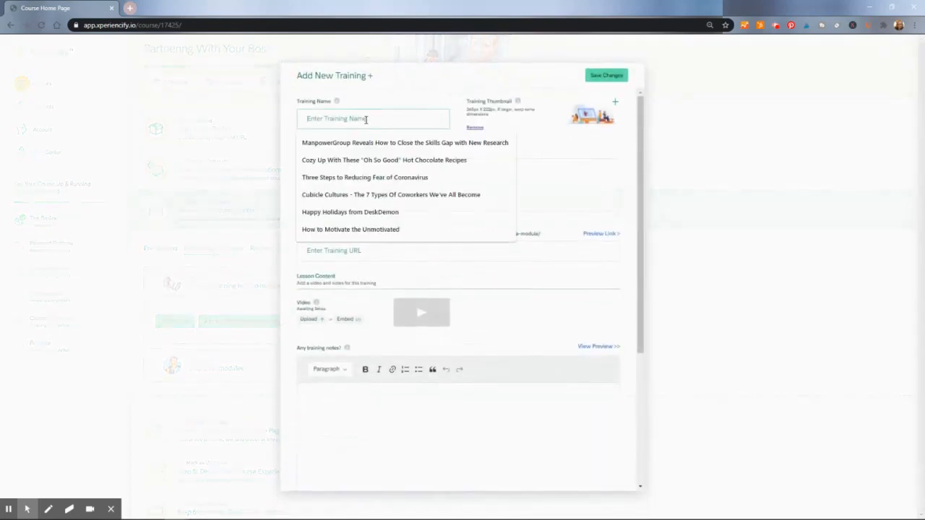
text(Trai)
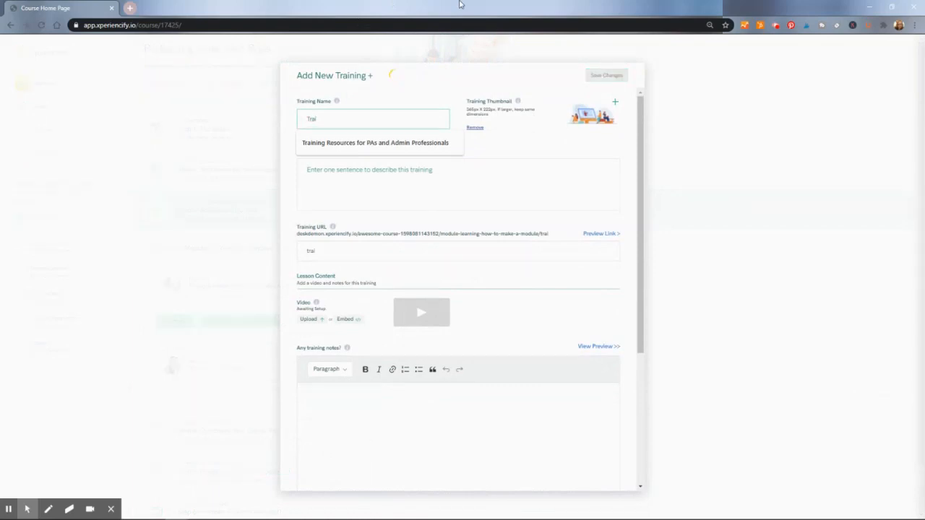
text(n)
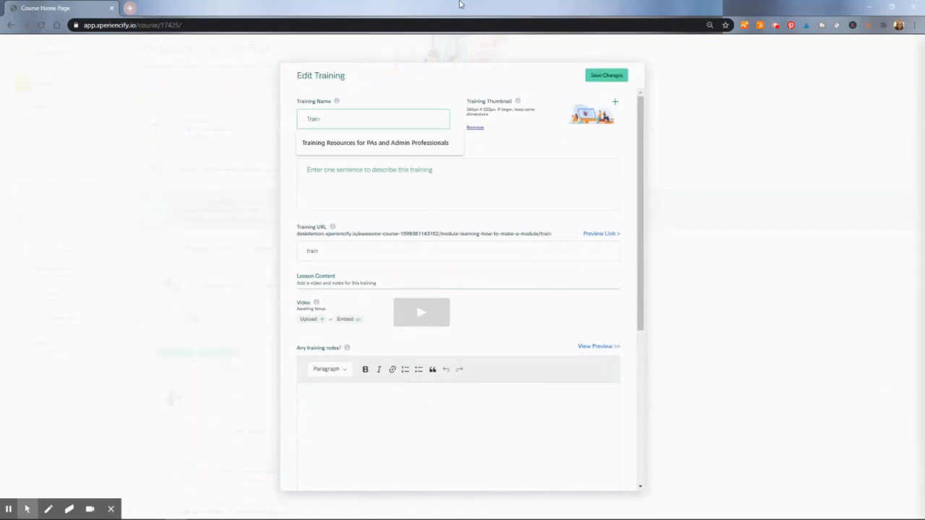
text(ing Step 1)
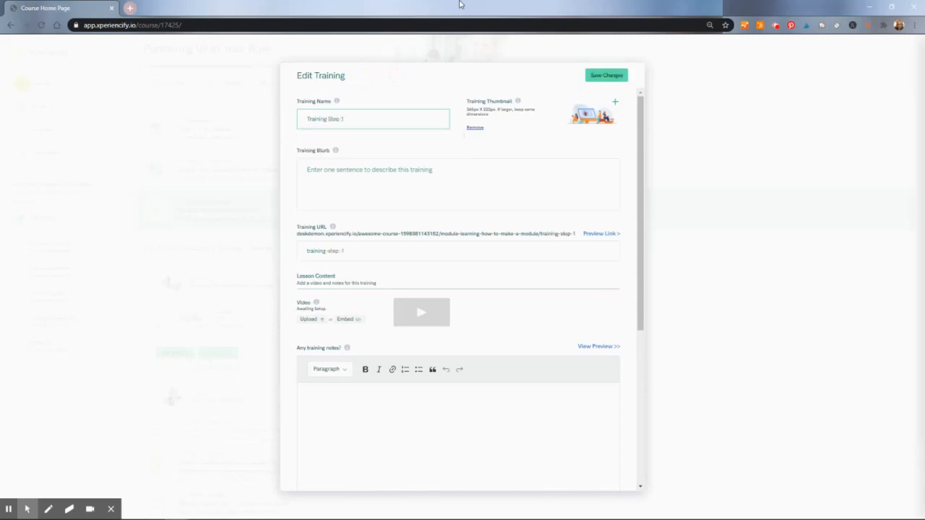
click(407, 191)
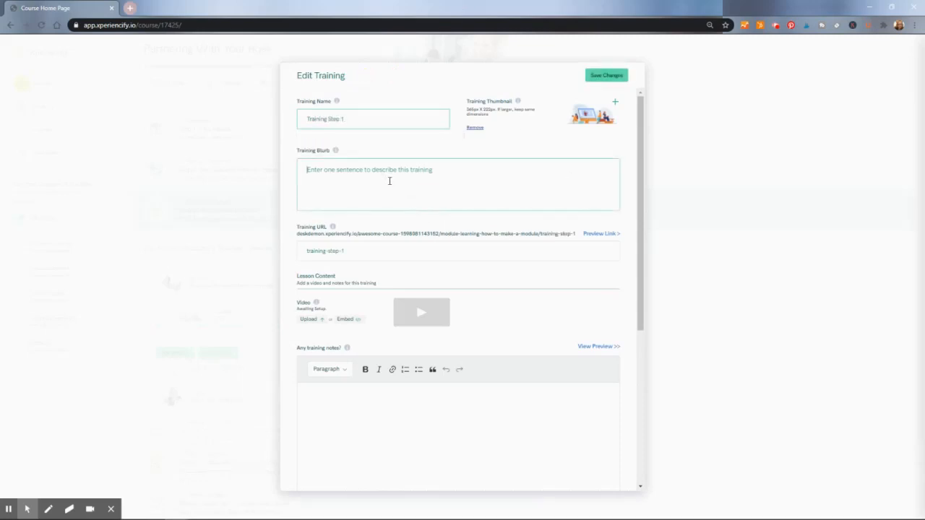
text(This is step 1)
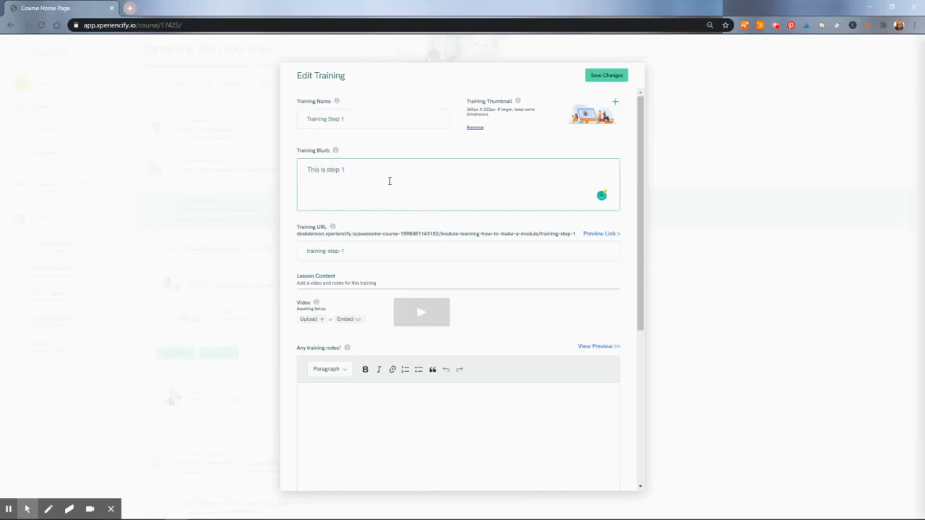
text(!)
Upload Pictures > London > IMG_3584 as the thumbnail and save Training Step 1
click(591, 118)
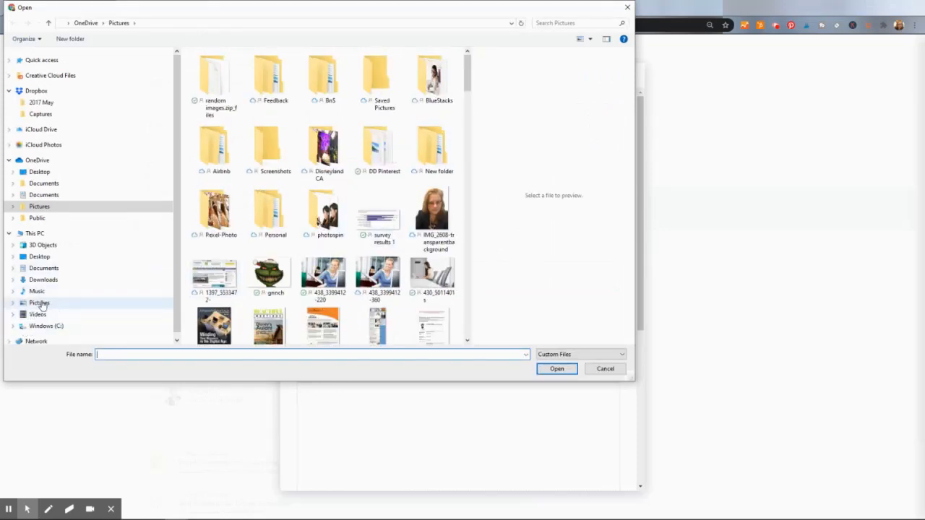
click(40, 303)
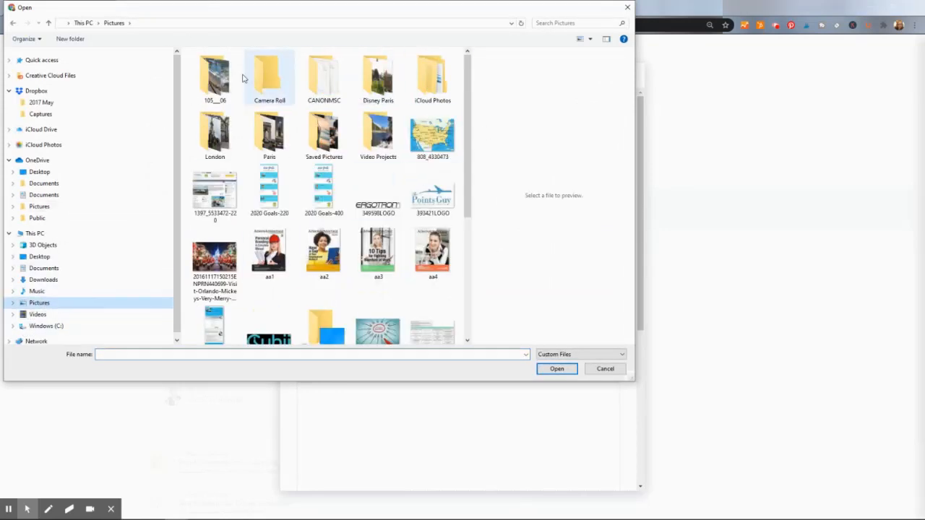
double_click(227, 140)
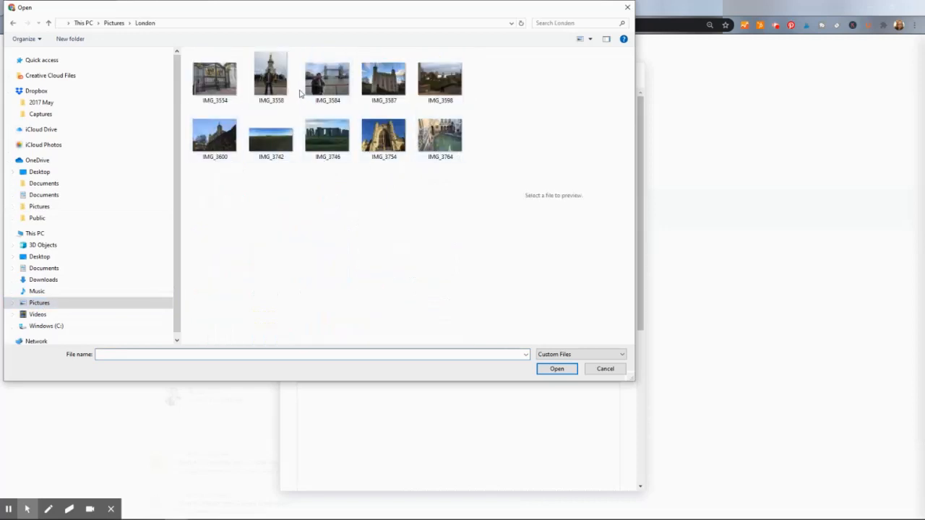
click(327, 90)
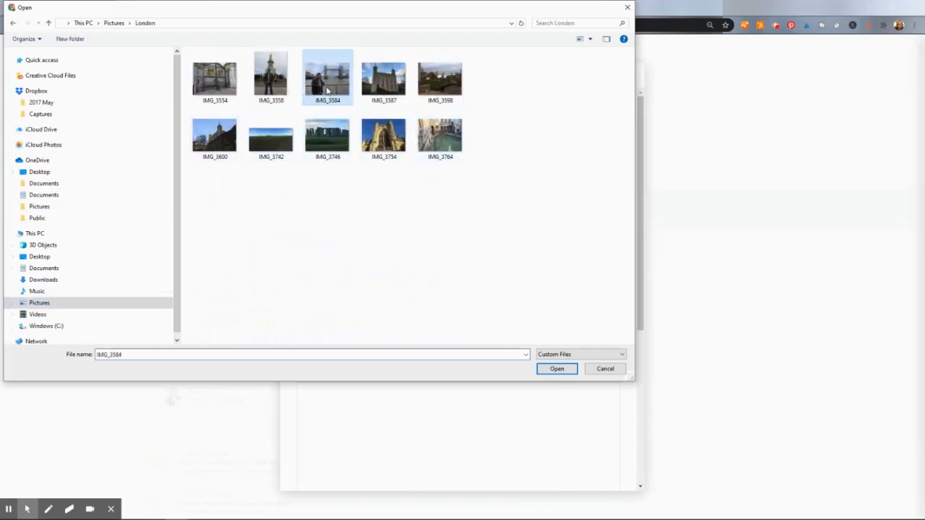
click(560, 373)
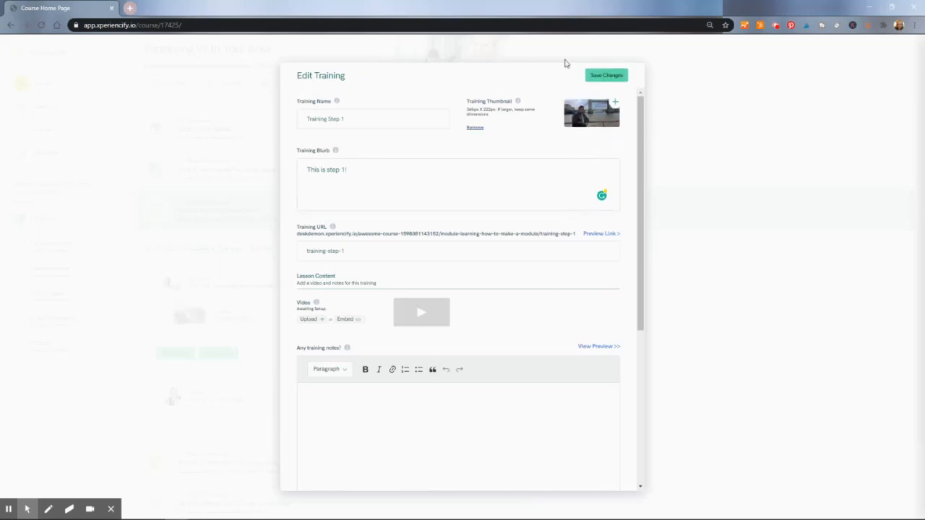
click(611, 76)
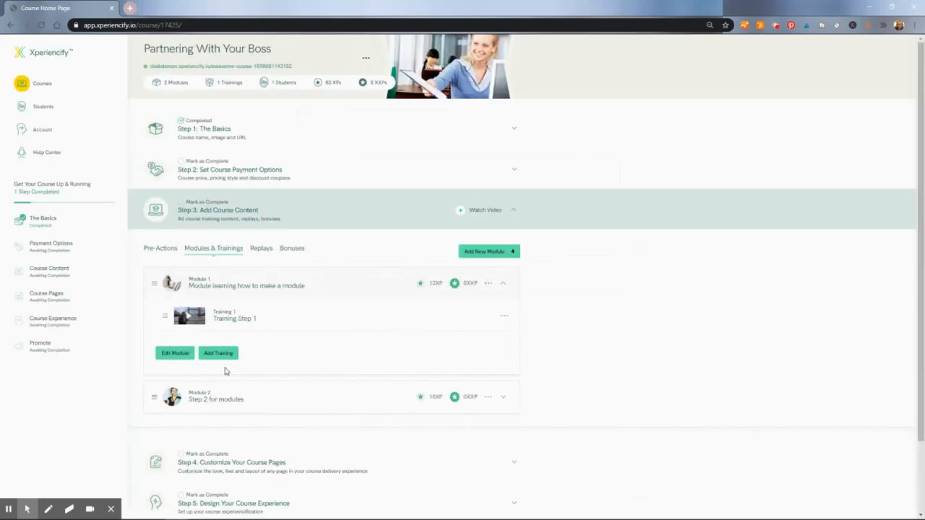
Create a Module 1 training 'Step 2' (slug step-2) with blurb 'This is step 2'
click(215, 356)
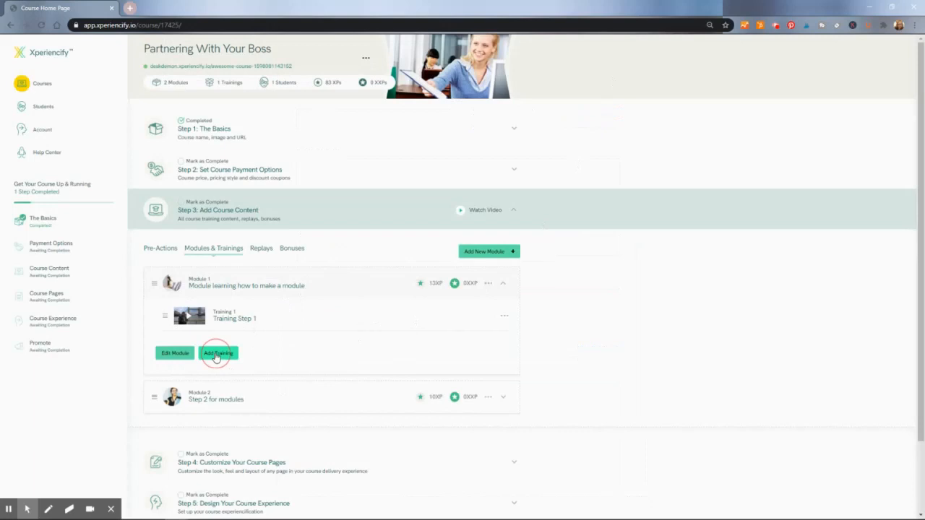
click(347, 120)
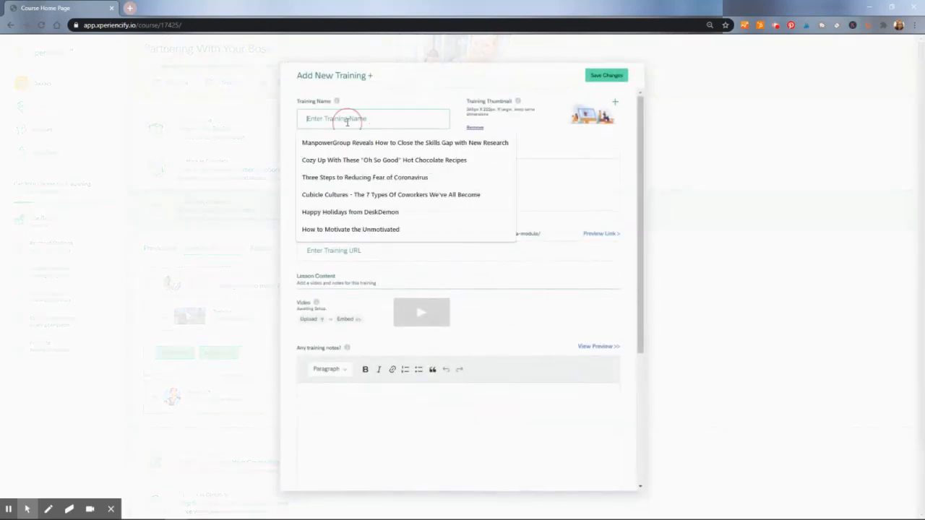
text(Step)
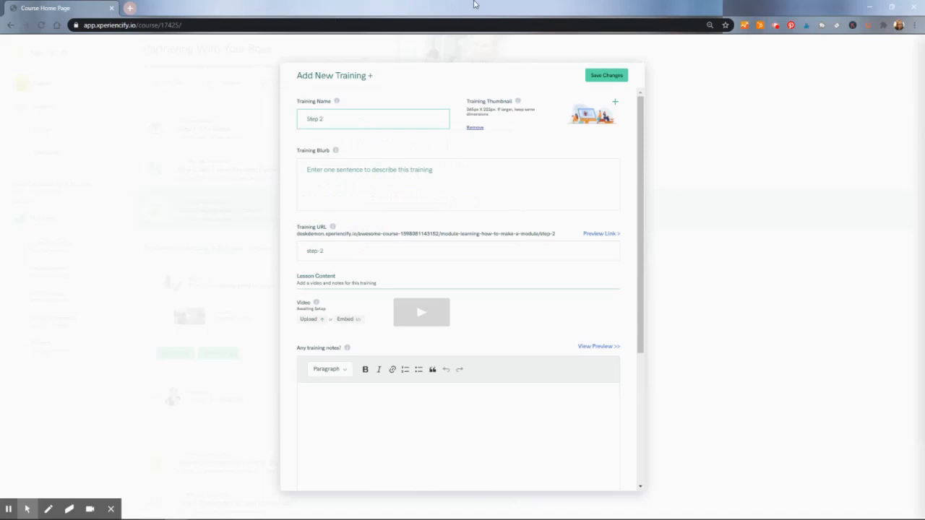
text( 2)
click(493, 187)
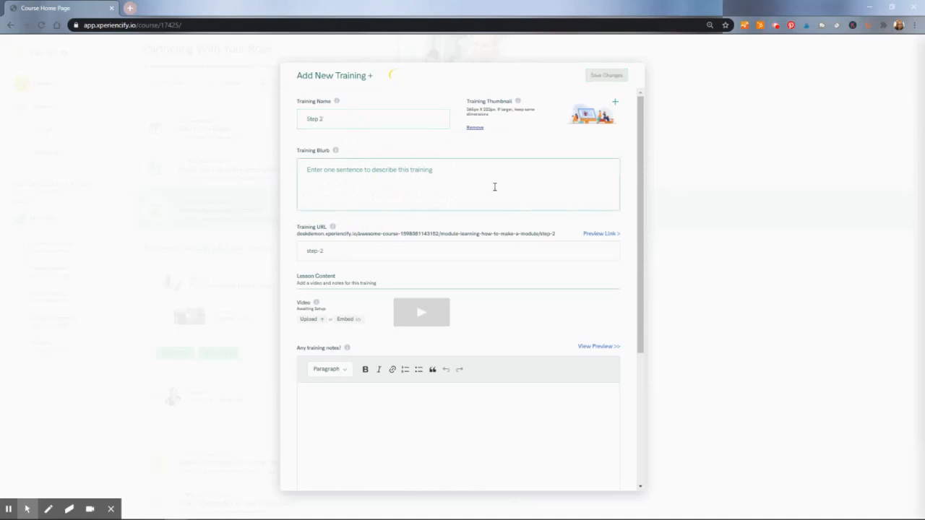
text(This is step 2)
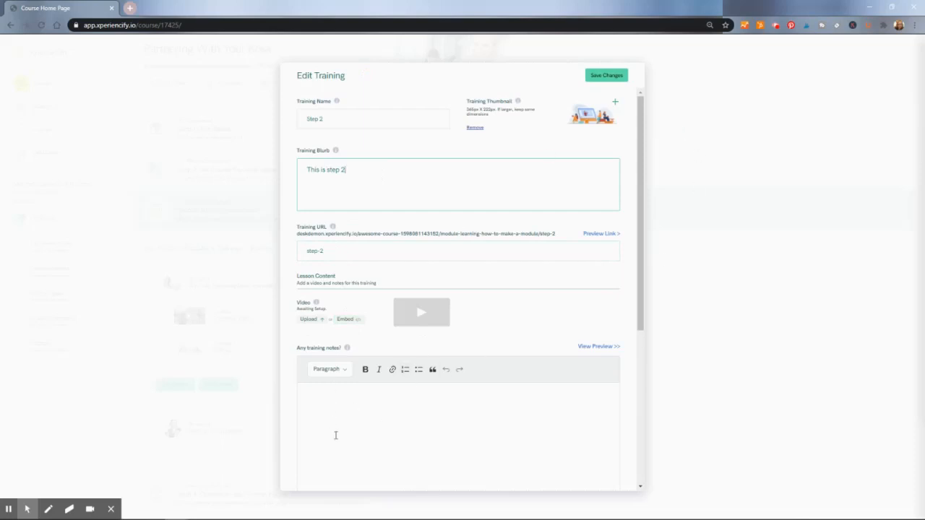
click(345, 403)
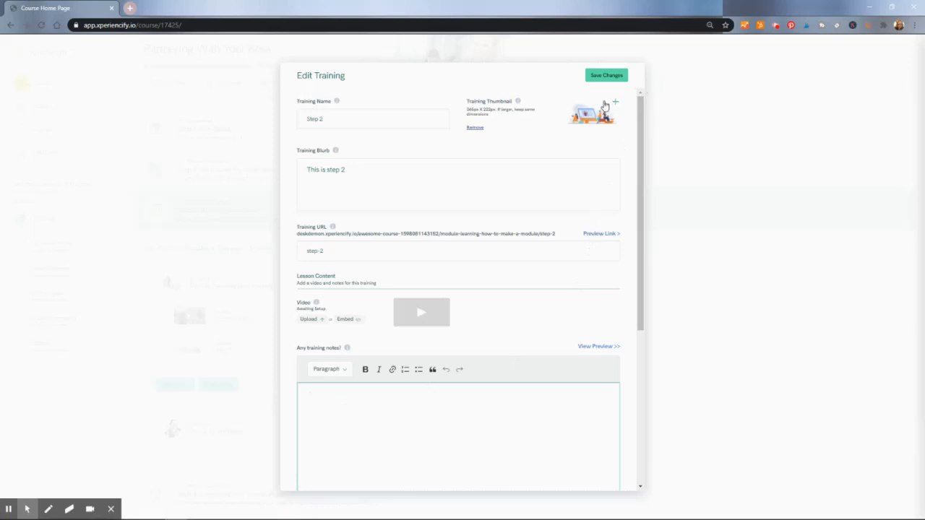
Upload IMG_3746 as Step 2's thumbnail and save it as Training 2
click(592, 120)
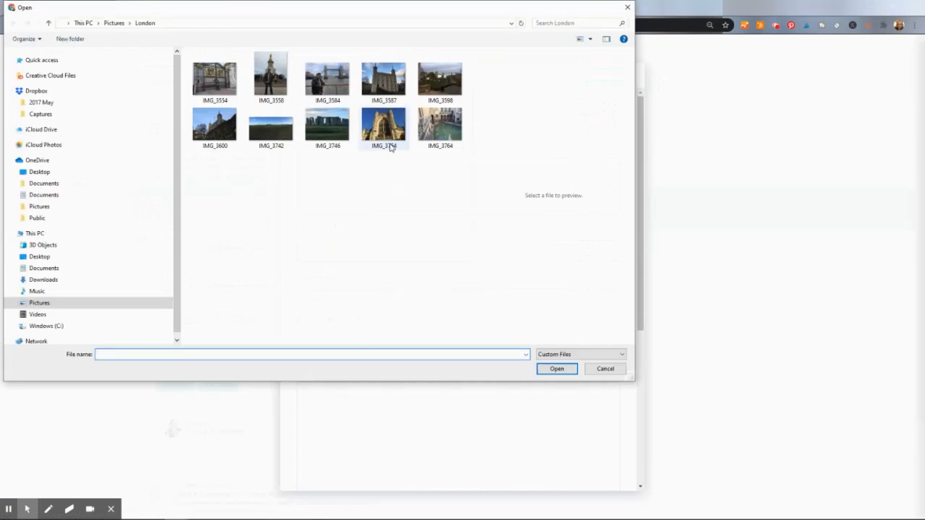
click(344, 151)
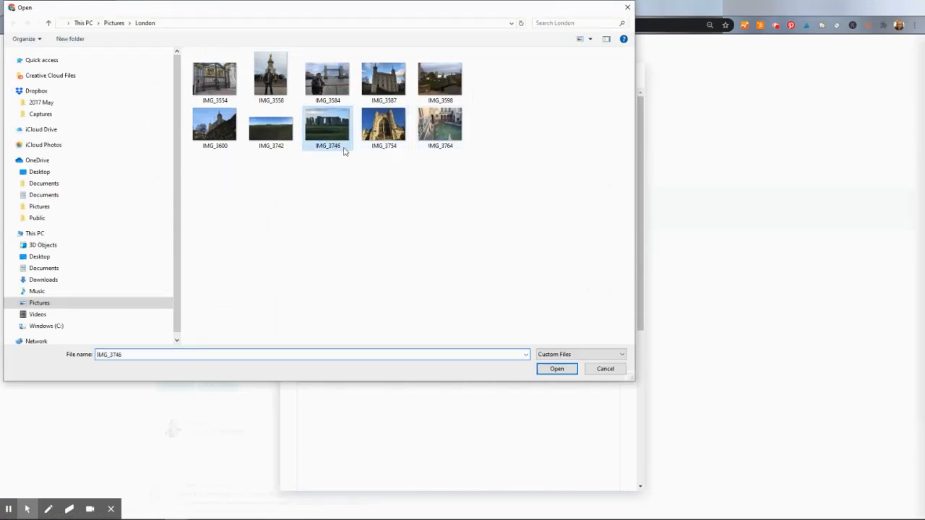
click(555, 370)
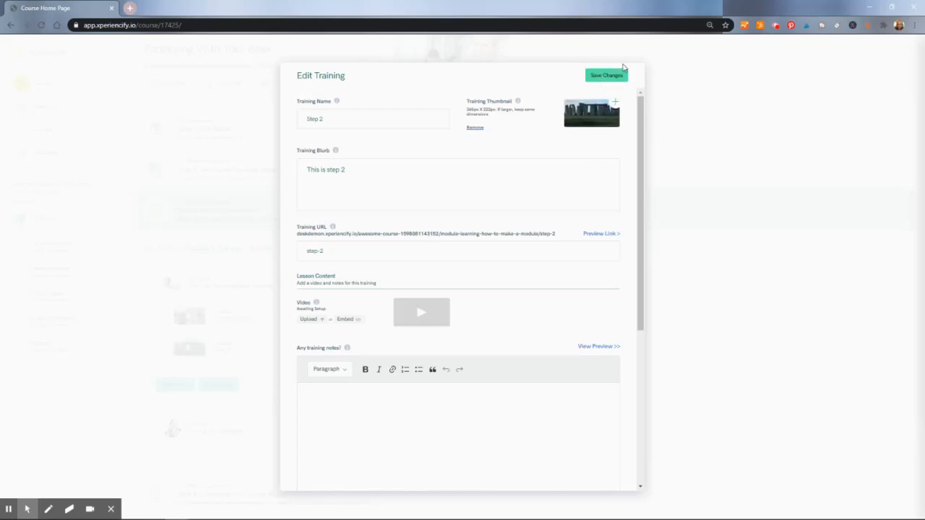
click(371, 246)
click(609, 76)
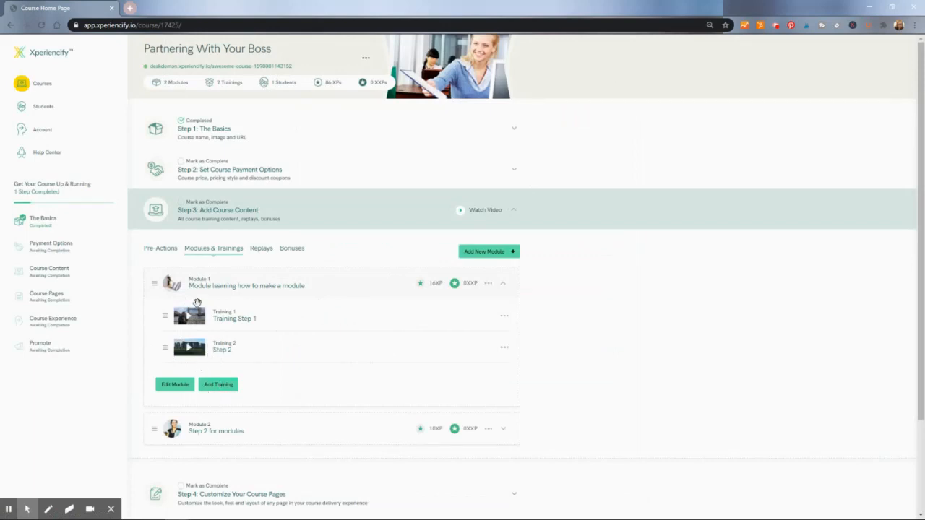
In Module 2 'Step 2 for modules', add and save a first training named 'Step 1'
click(200, 429)
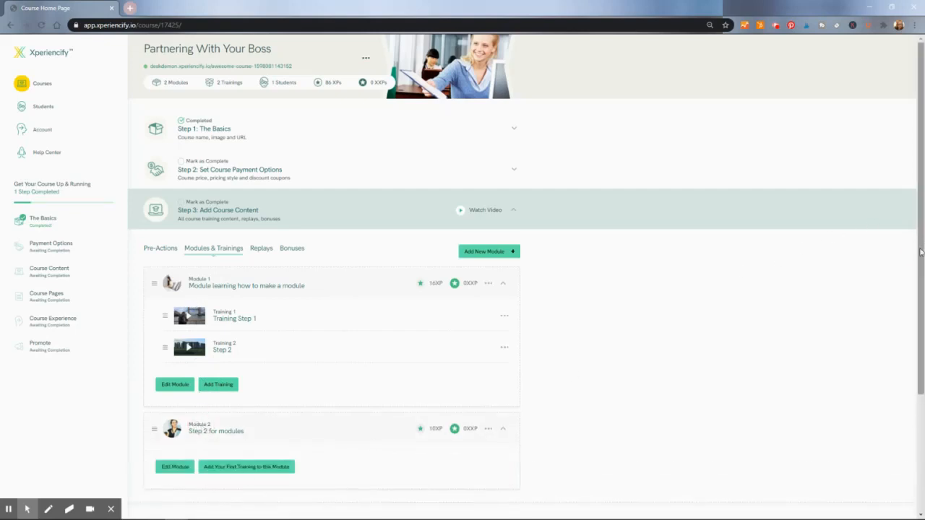
scroll(920, 252, down, 2)
click(271, 347)
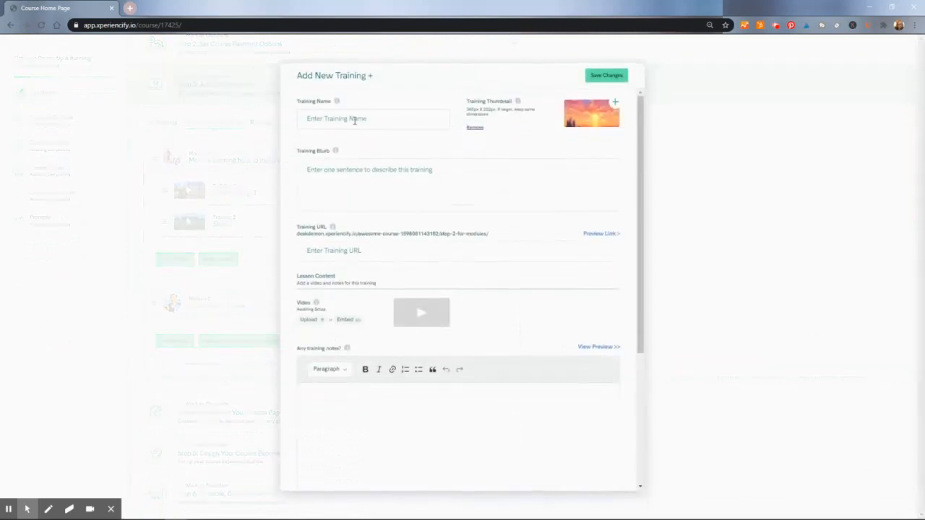
click(354, 119)
text(Steo)
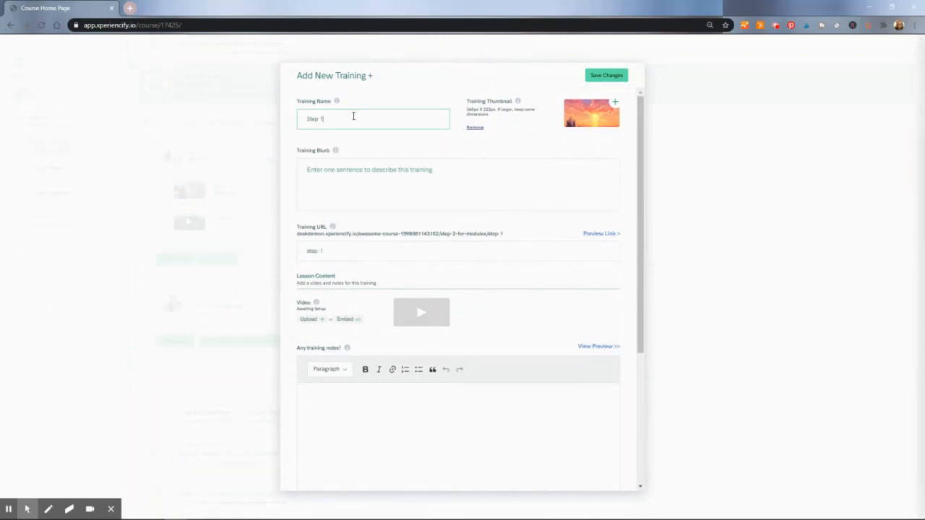
click(606, 77)
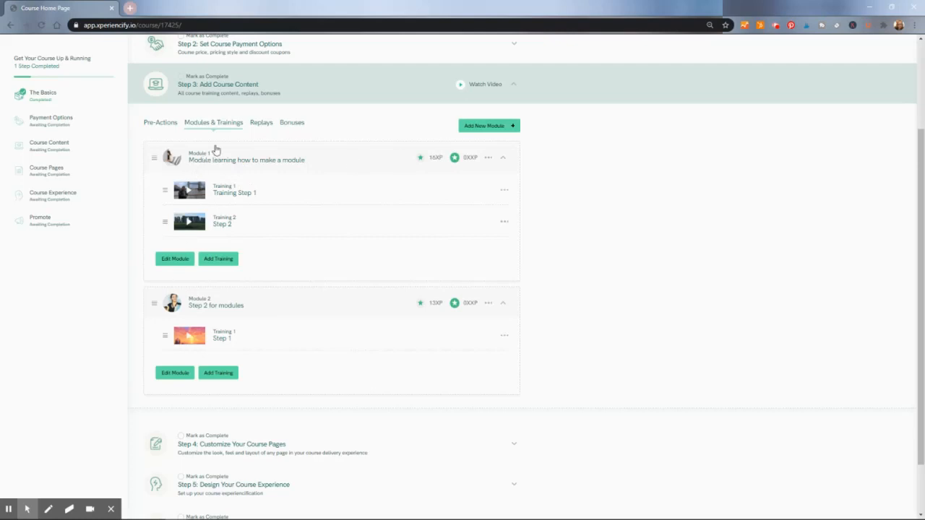
Open Module 1's settings and launch its member-facing Preview Link
click(171, 263)
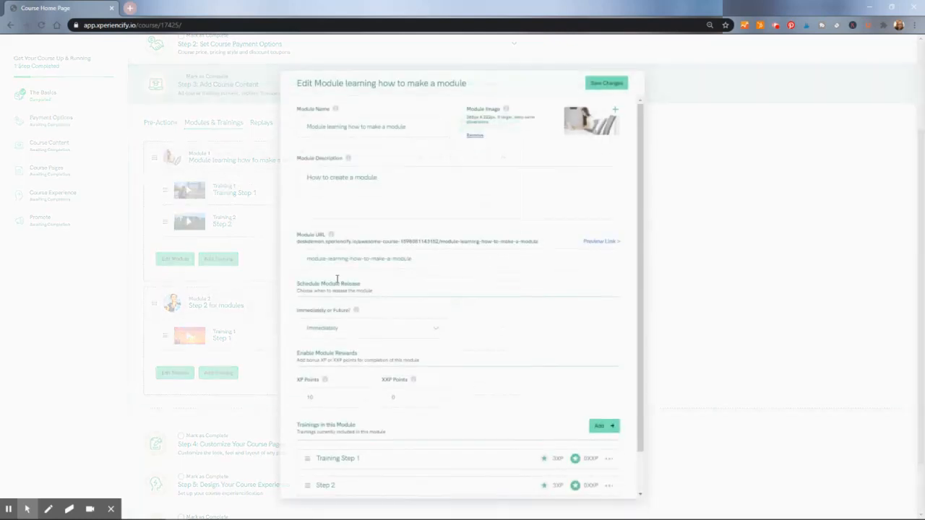
click(602, 235)
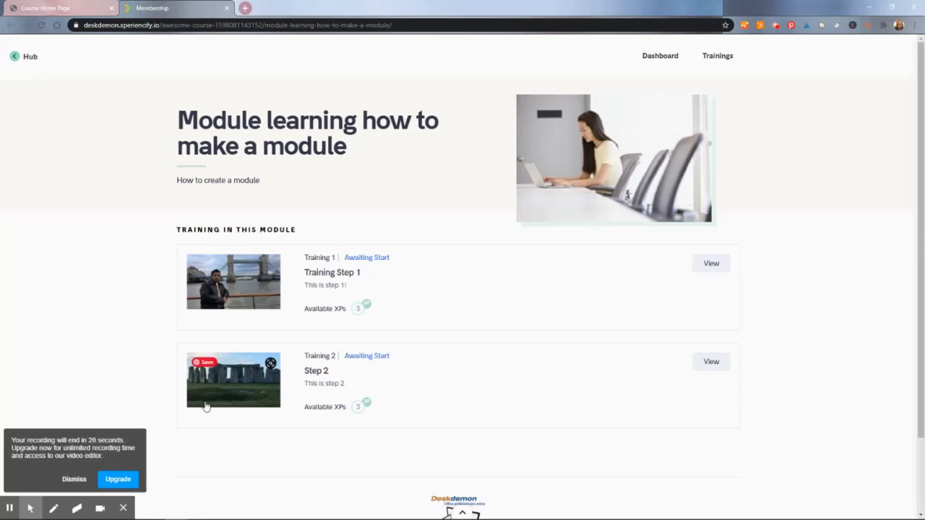
click(74, 479)
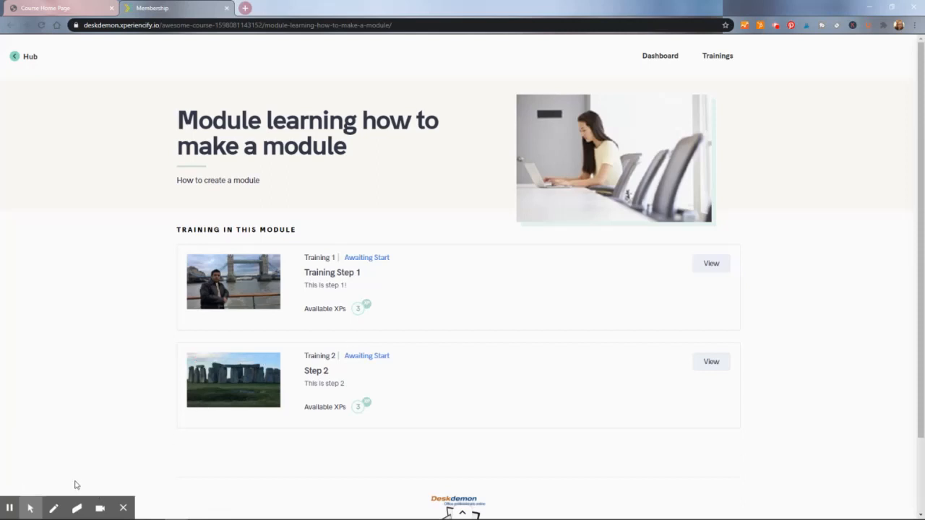